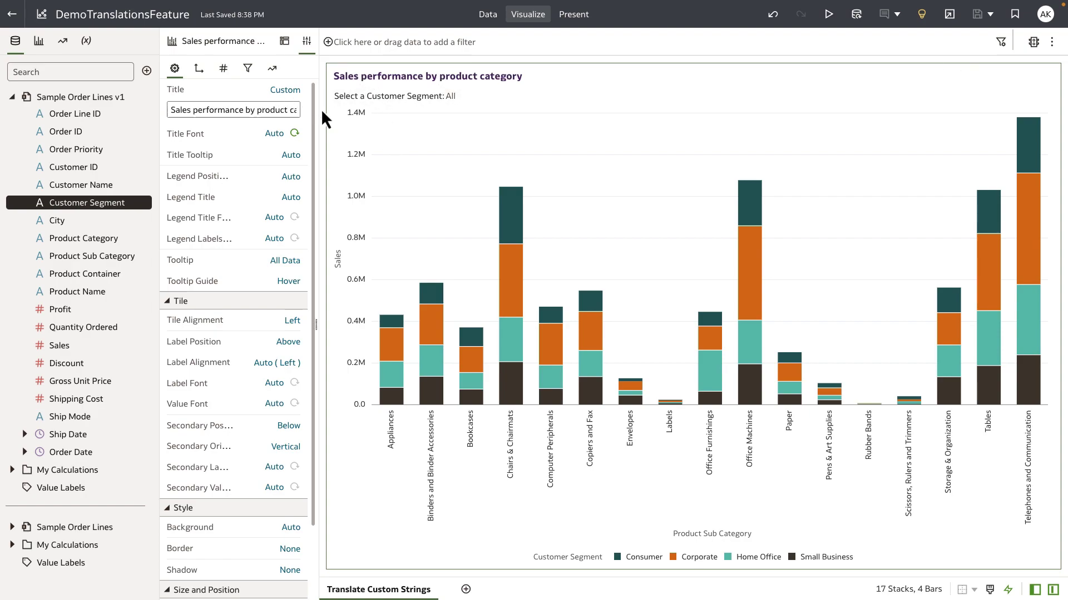
Show the chart's Filters settings with the 'Select a Customer Segment' custom label.
click(248, 68)
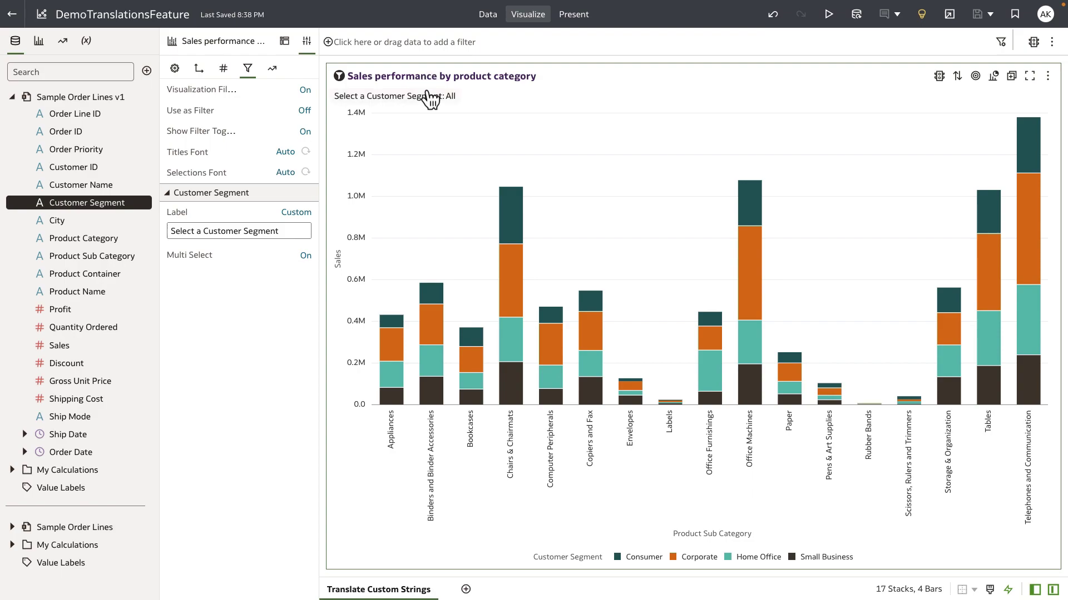
Leave the workbook and go to the Console's Translations page.
click(12, 15)
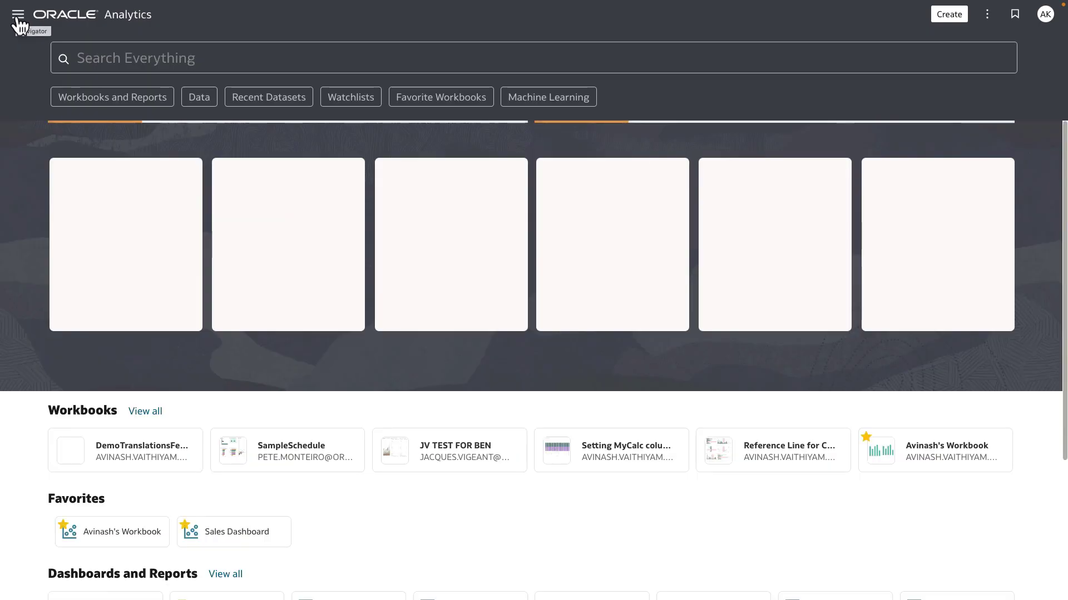
click(18, 15)
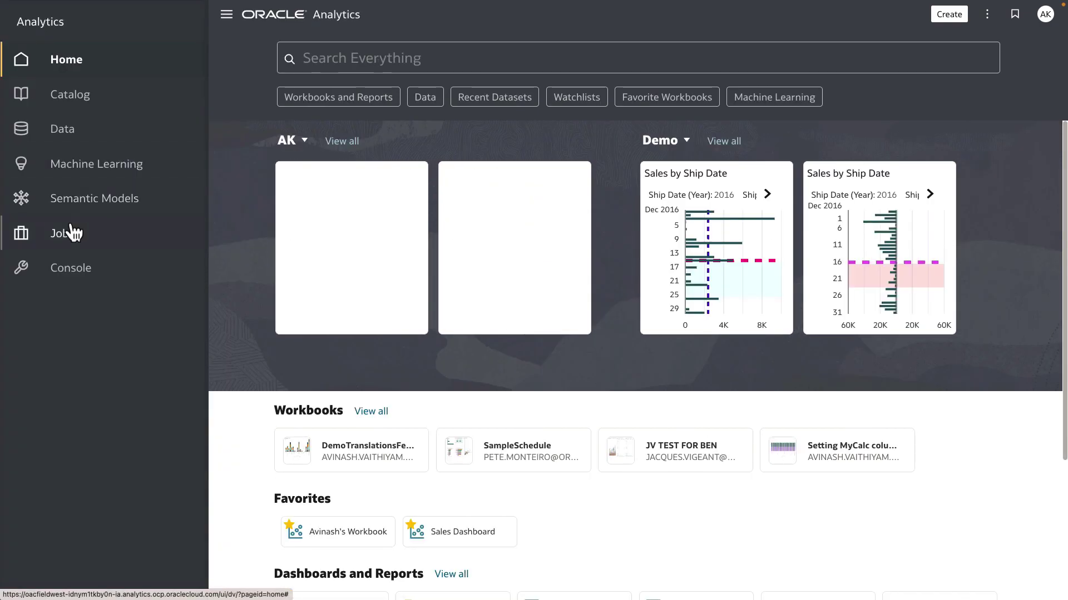
click(72, 268)
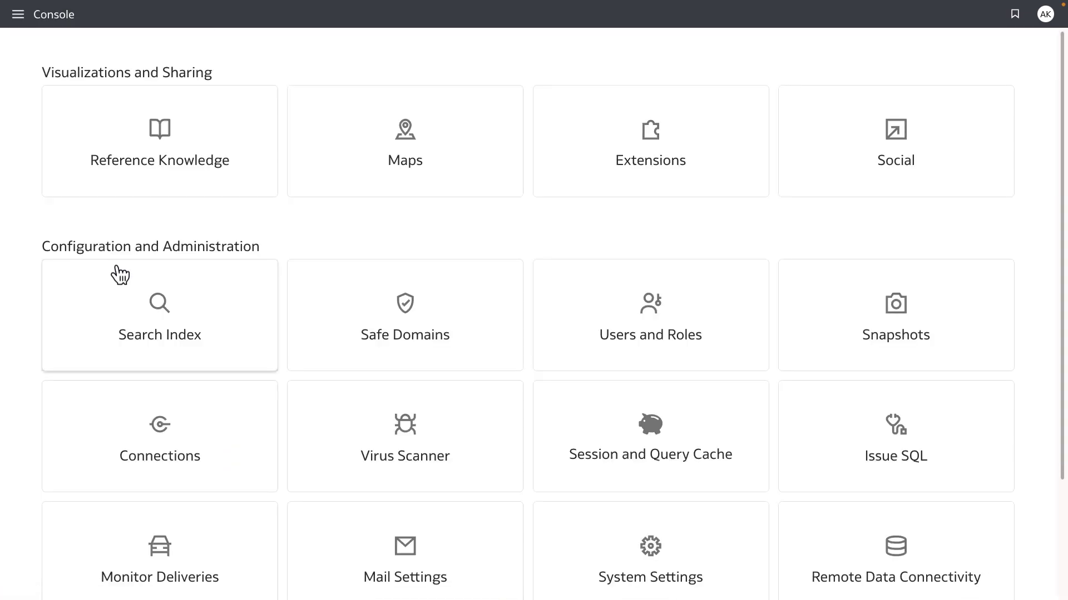
scroll(310, 357, down, 3)
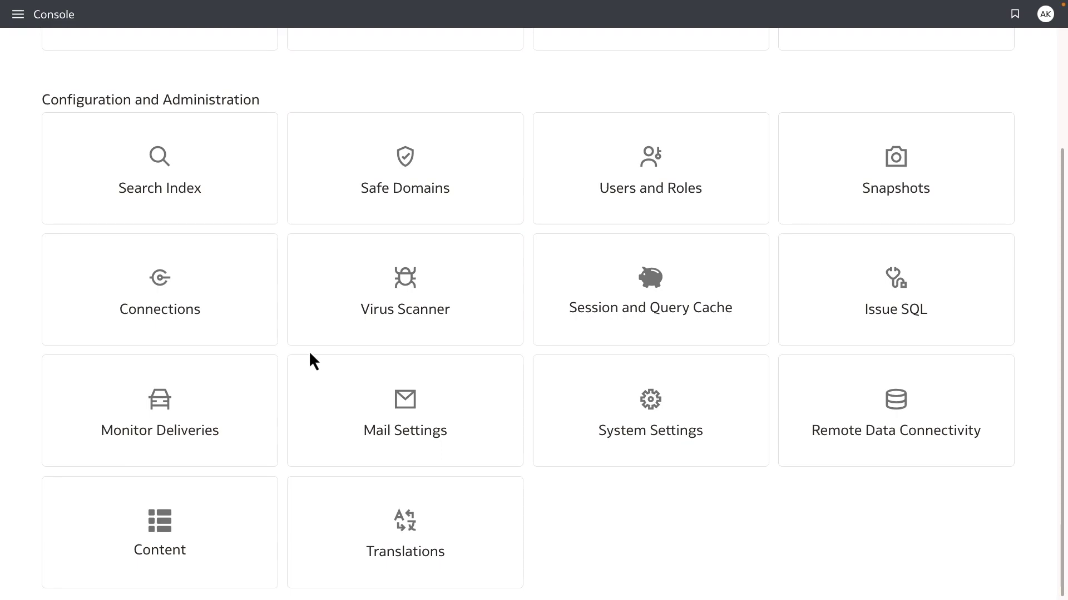
click(404, 517)
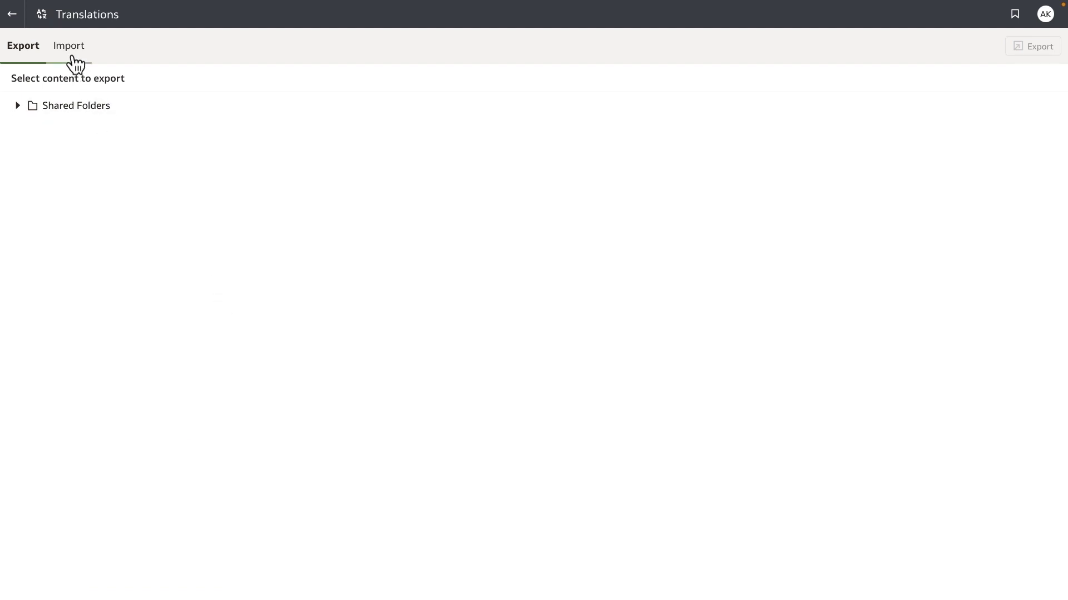
Select the DemoTranslations folder under Shared Folders on the Export tab.
click(18, 106)
click(73, 52)
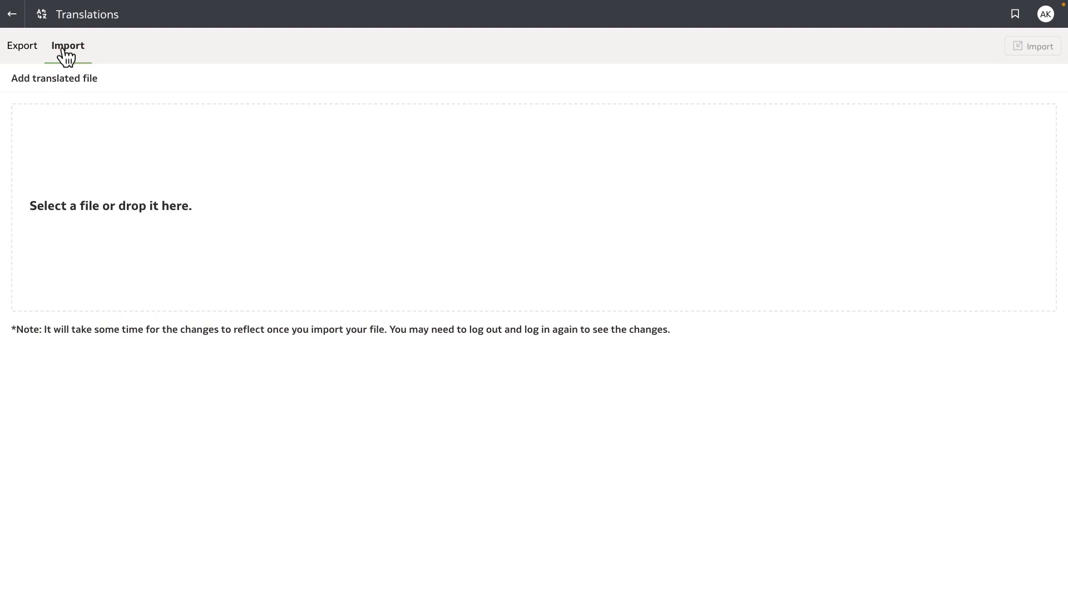
click(30, 61)
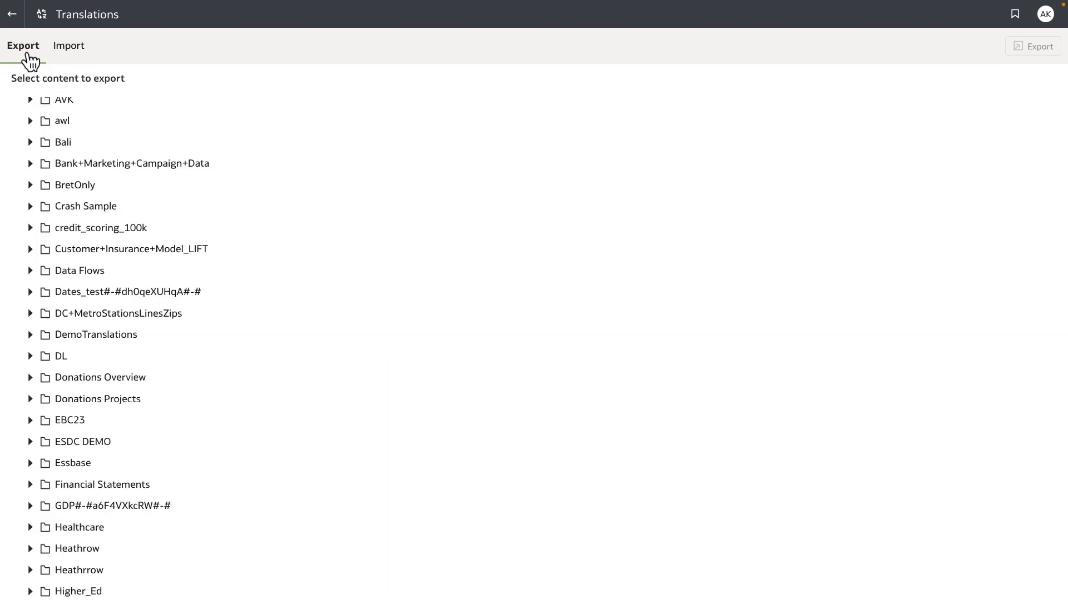
scroll(66, 281, down, 1)
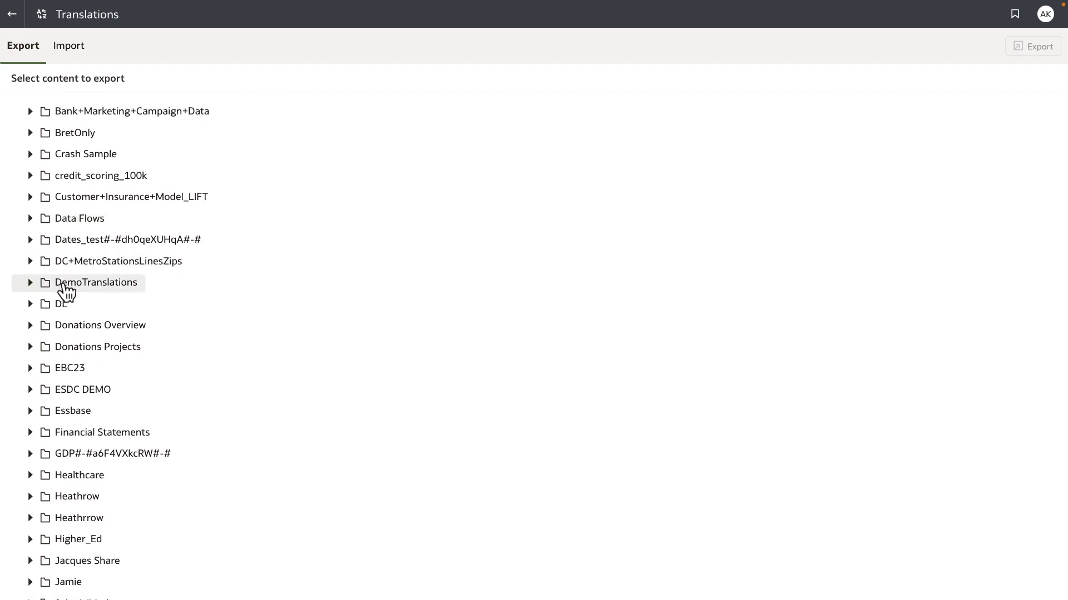
click(66, 284)
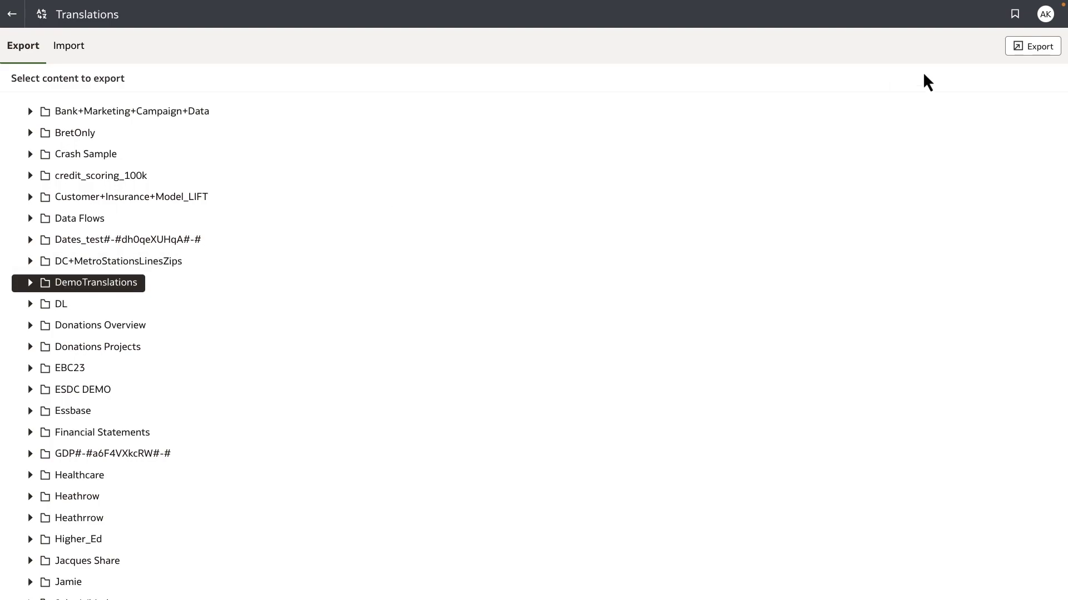
Export its captions and save the file as 'captions' in Downloads > Captions.
click(1032, 51)
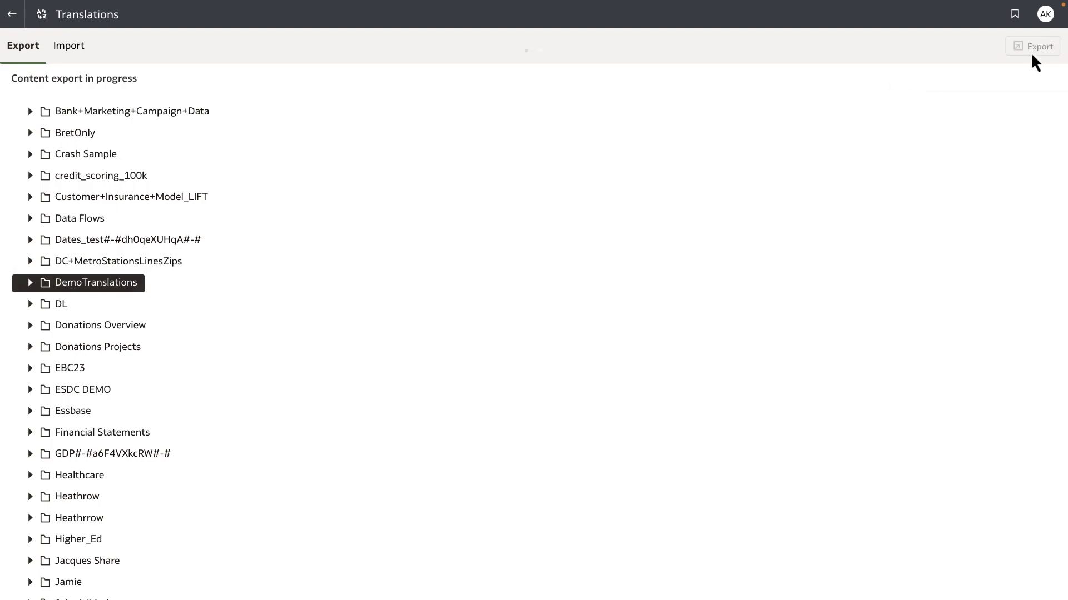
mouse_move(521, 44)
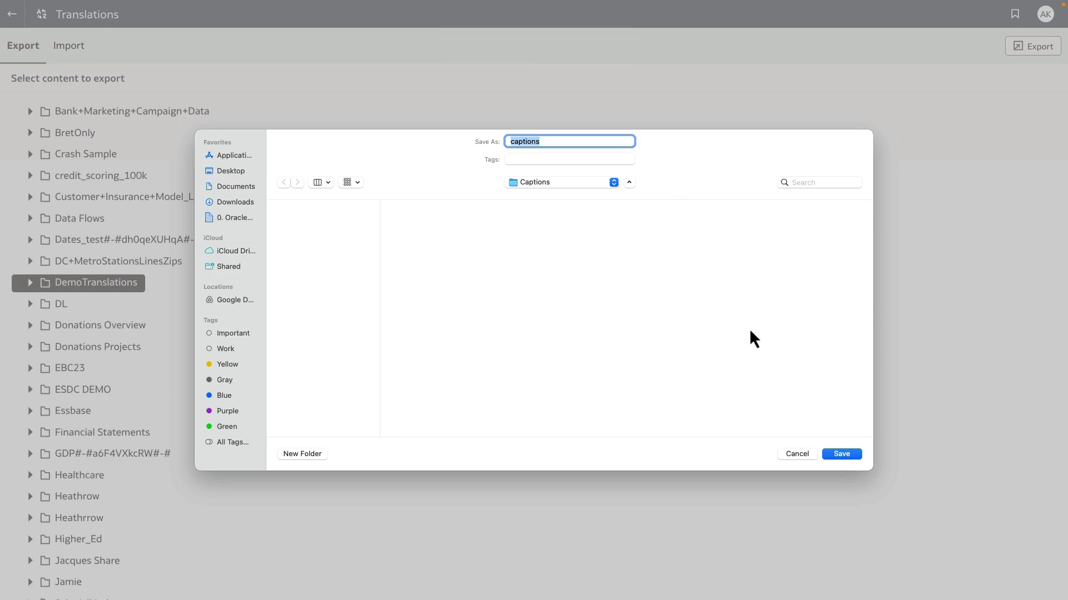
click(238, 205)
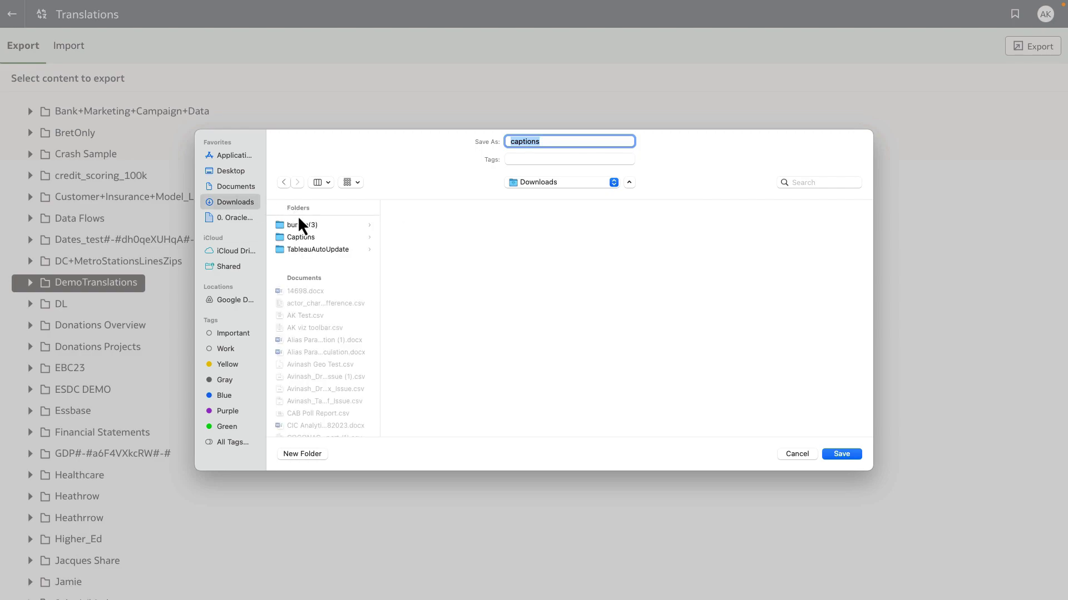
click(305, 245)
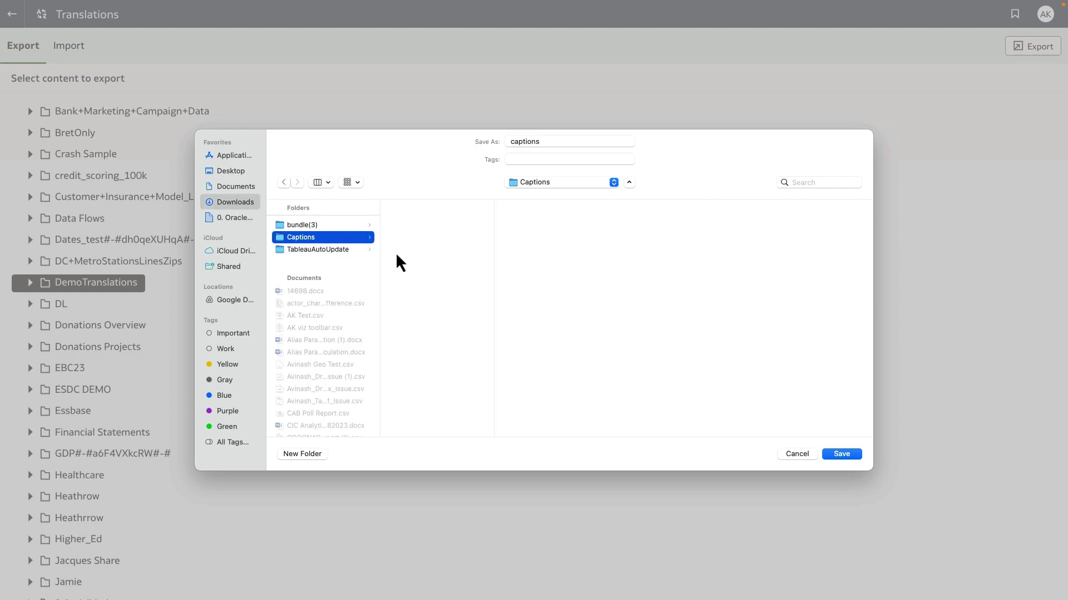
click(841, 454)
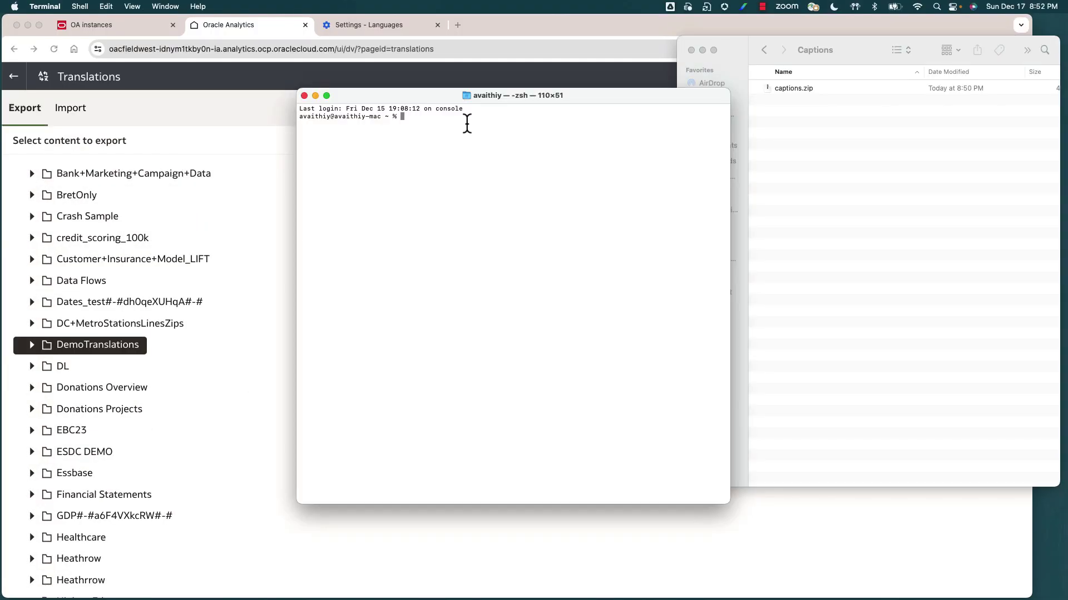
Change into downloads/captions, list its files, and run unzip captions.zip.
text(cd downloads)
key(Return)
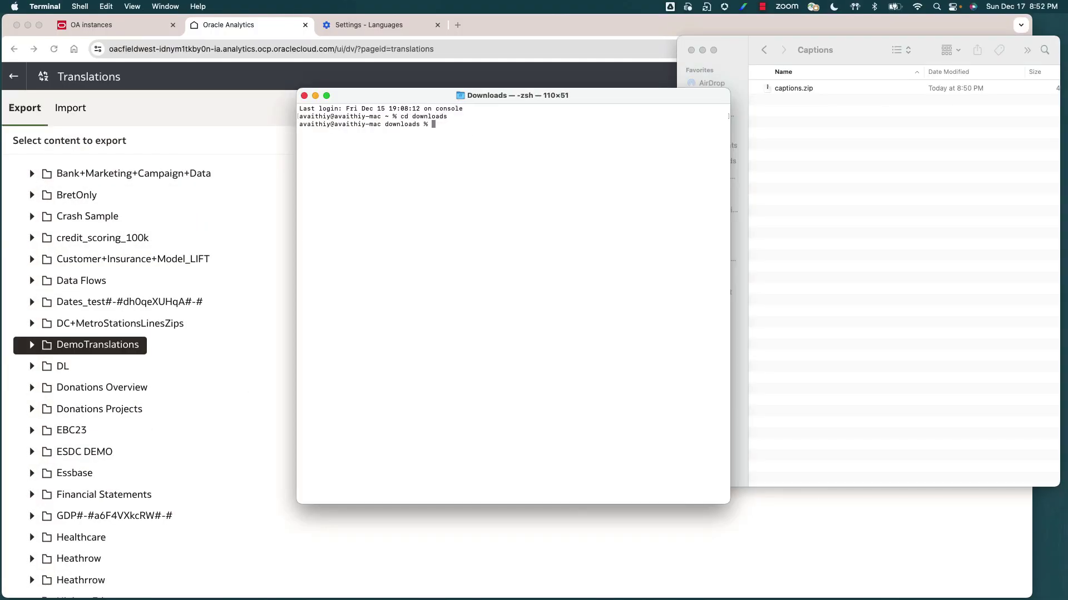
text(cd caption)
key(Return)
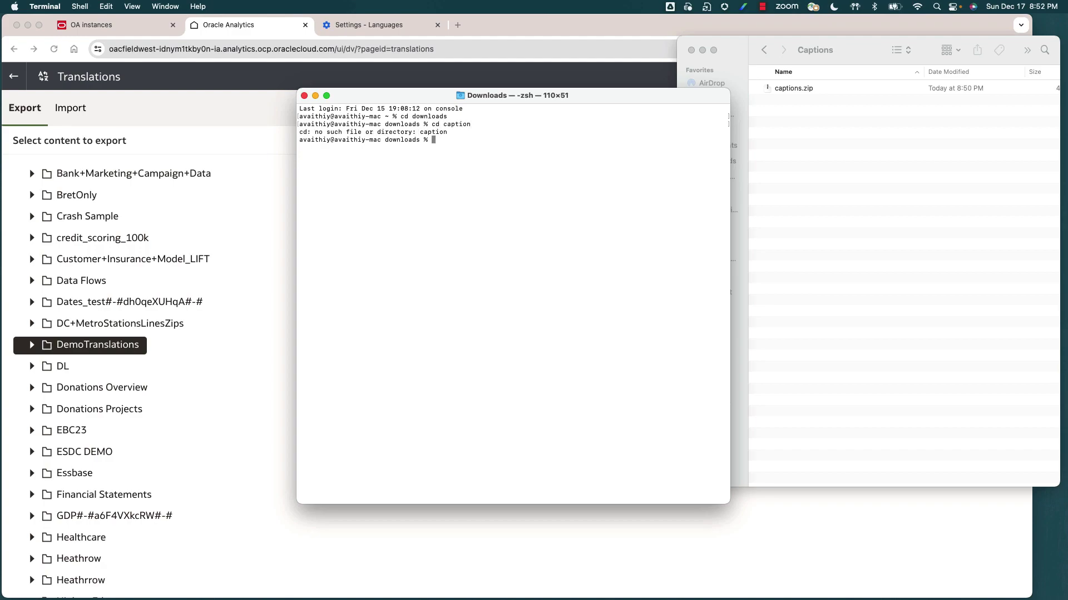
key(Up)
text(s)
key(Return)
text(ls)
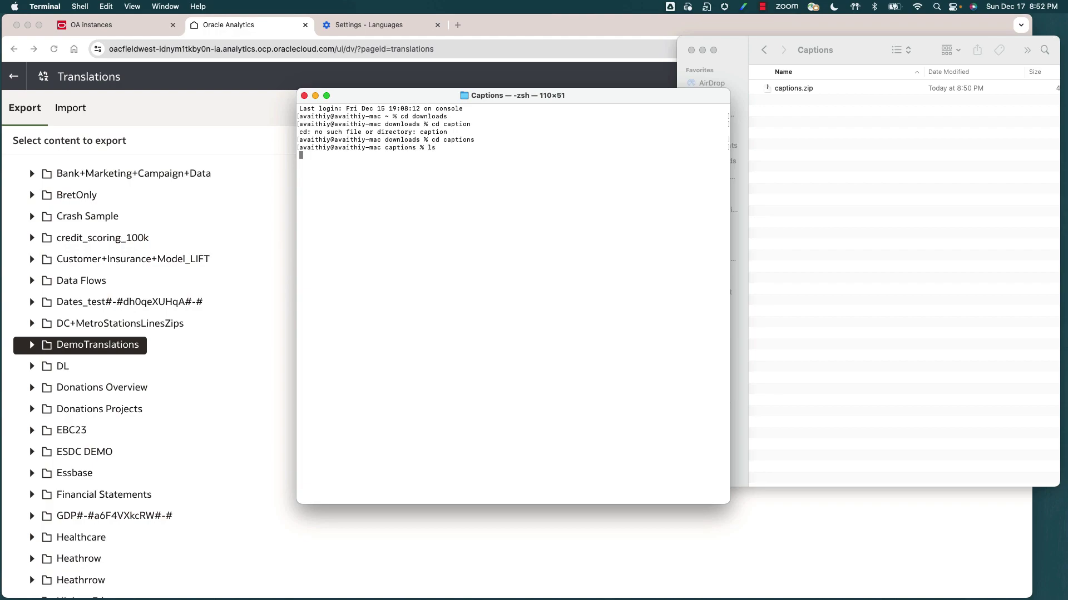
key(Return)
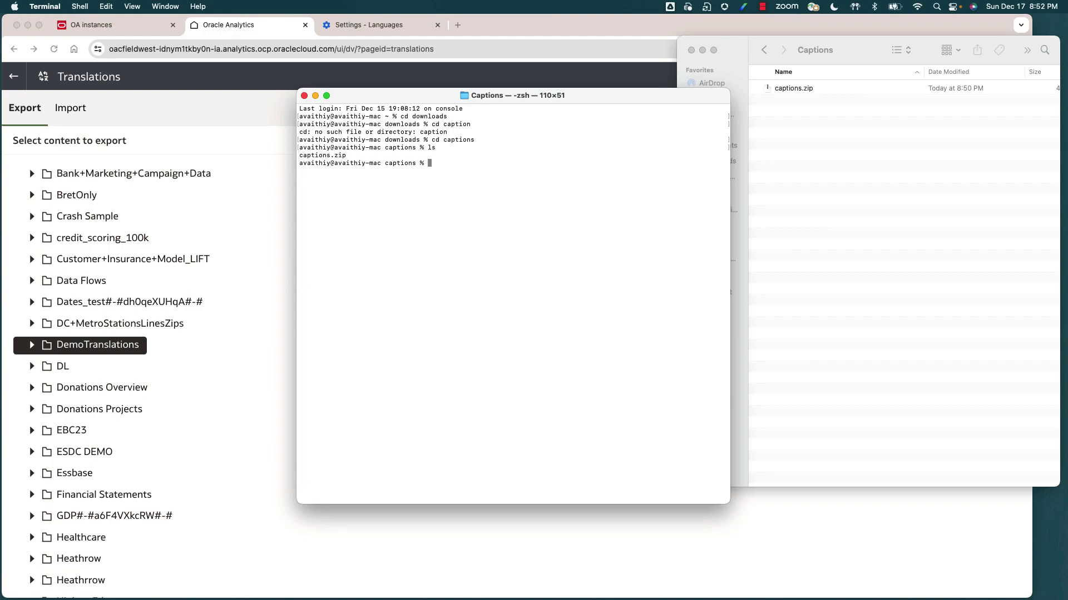
text(unzip captions.zip)
key(Return)
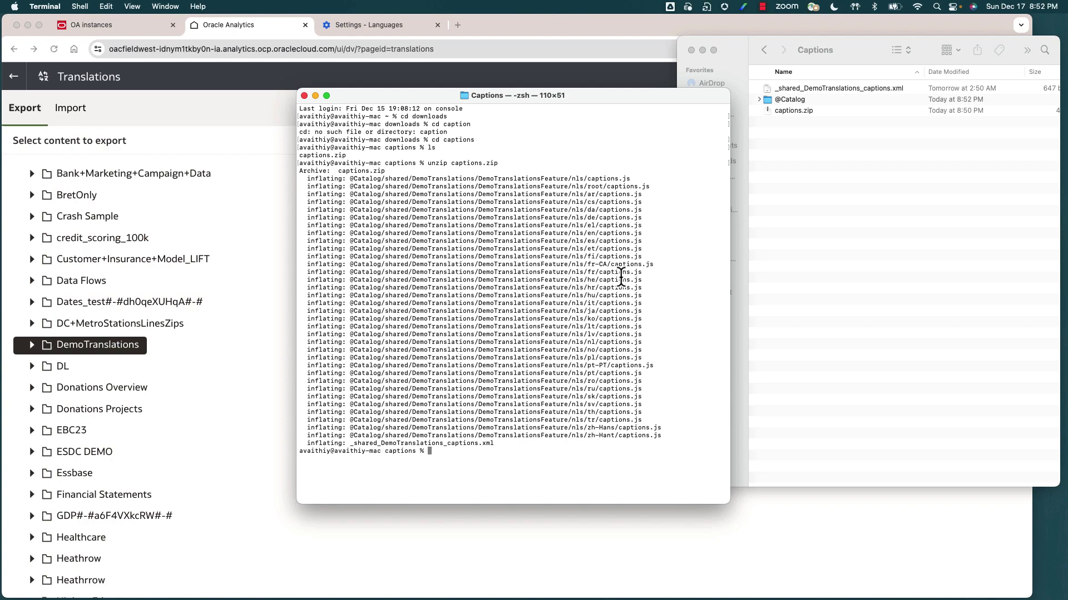
Copy the nls/fr/captions.js file path and start a vi command at the prompt.
drag(643, 272, 349, 271)
key(cmd+c)
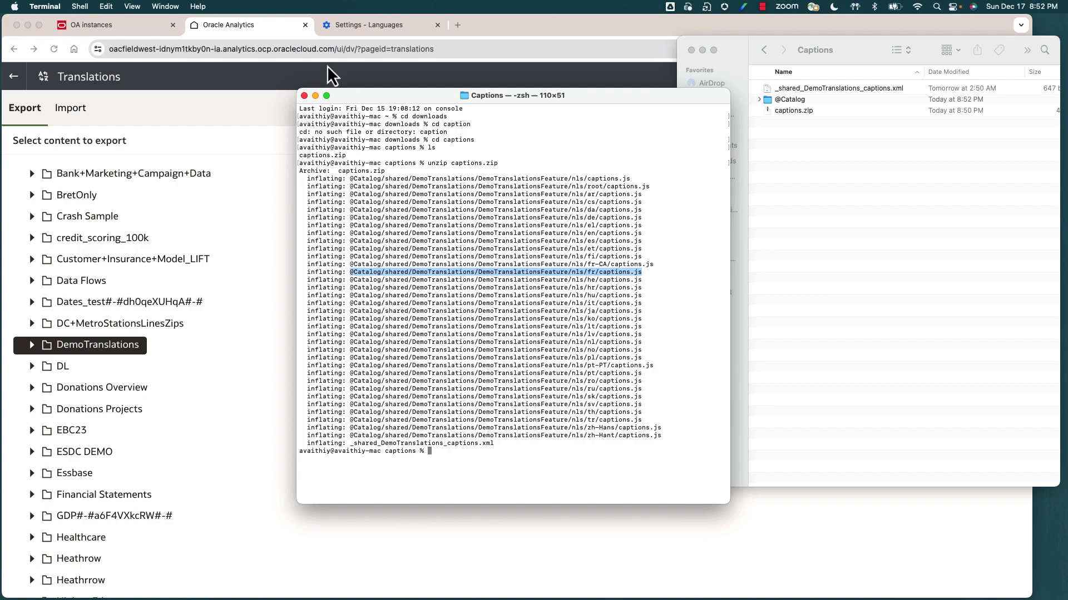
click(105, 7)
mouse_move(124, 80)
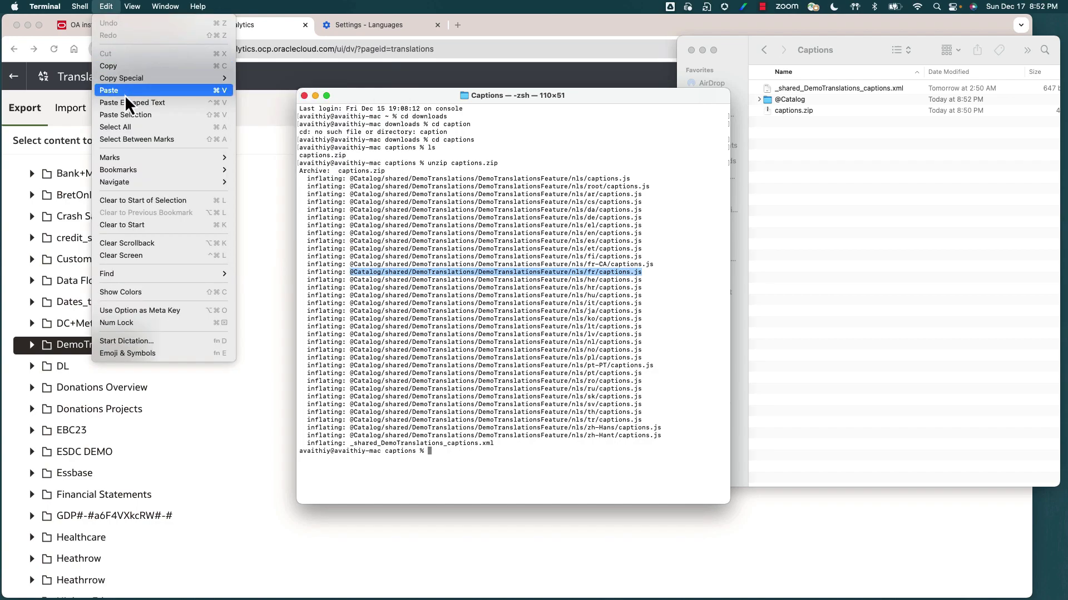
click(117, 68)
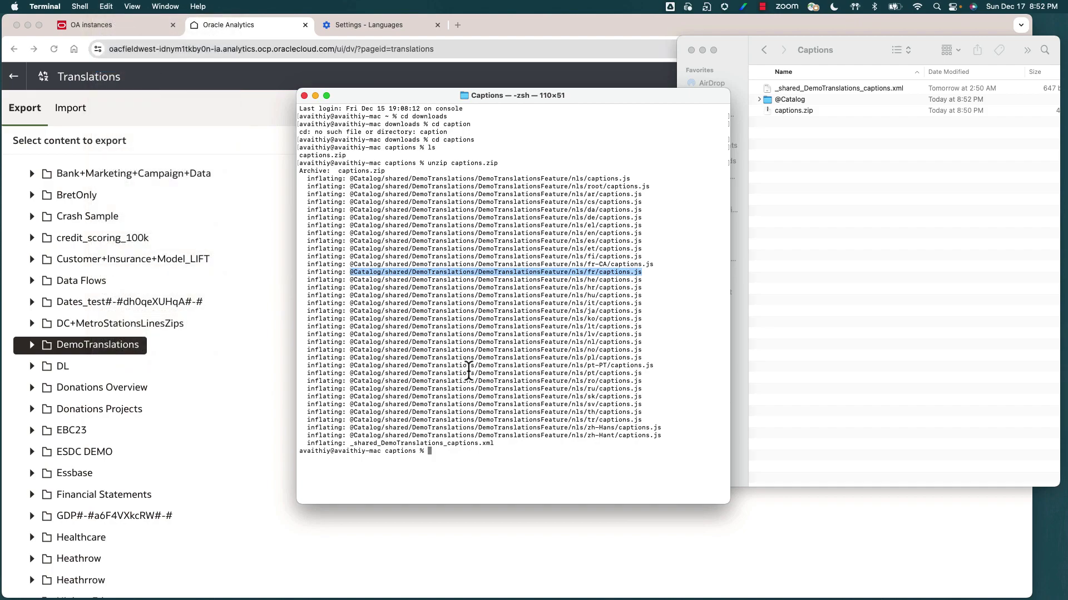
click(445, 448)
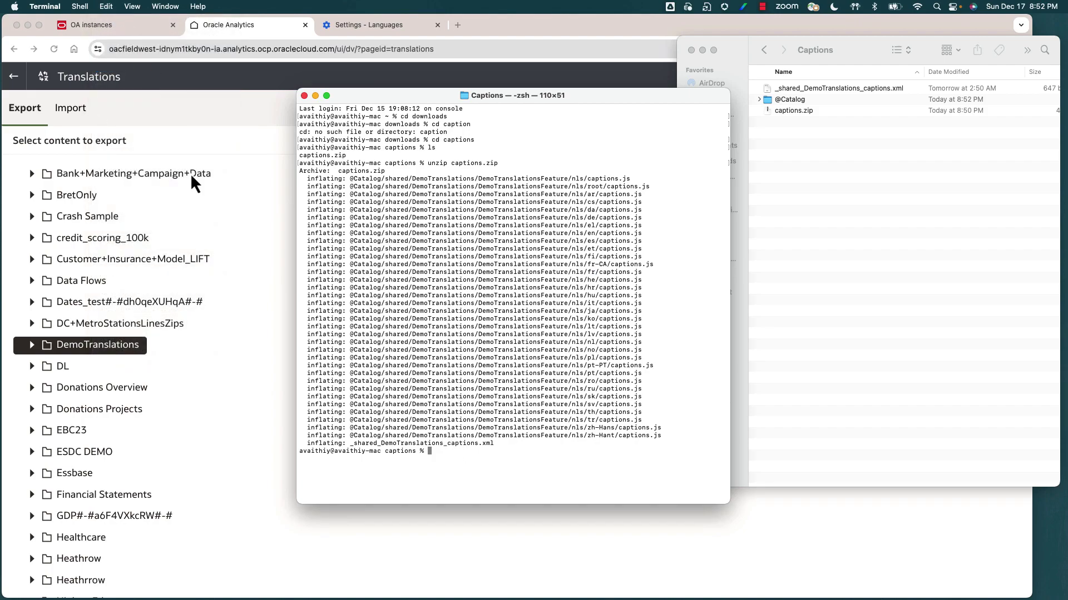
text(vi)
click(102, 7)
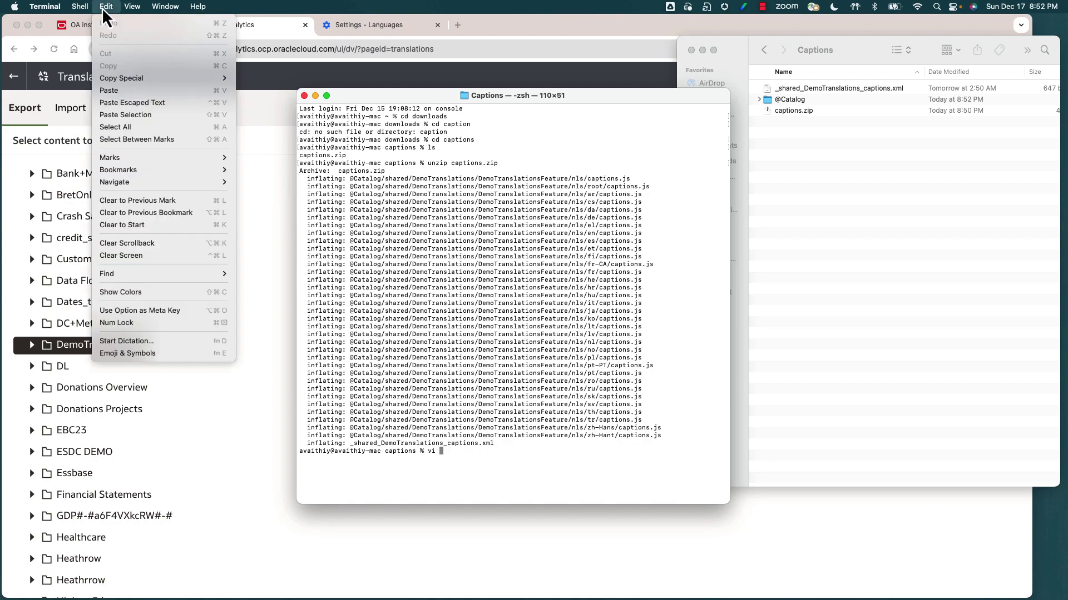
Open the French captions.js in vi, enter the French title and filter label, and save with :wq.
click(145, 104)
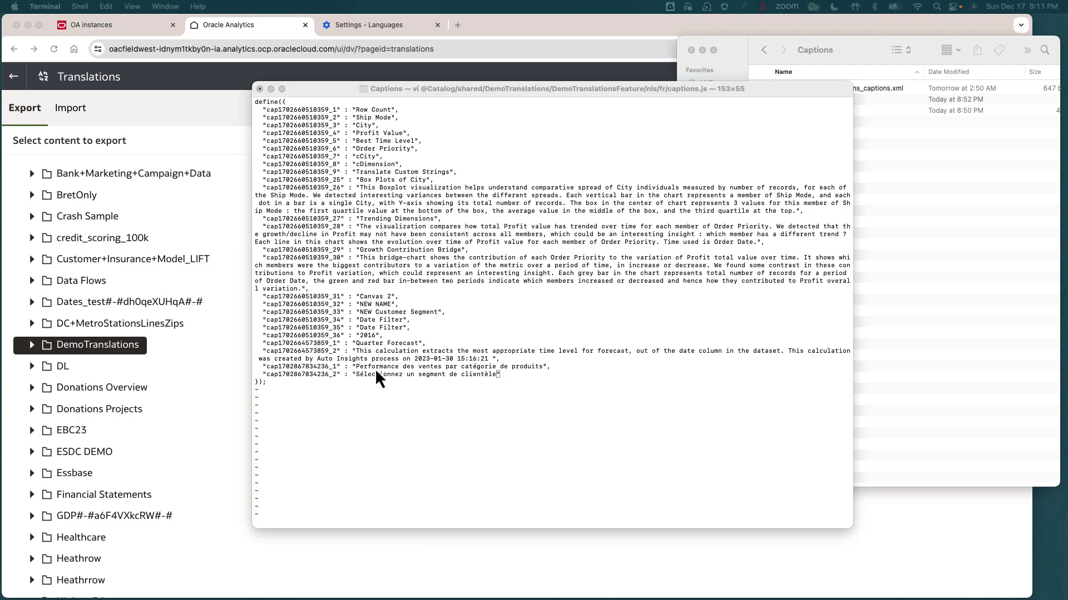
click(375, 368)
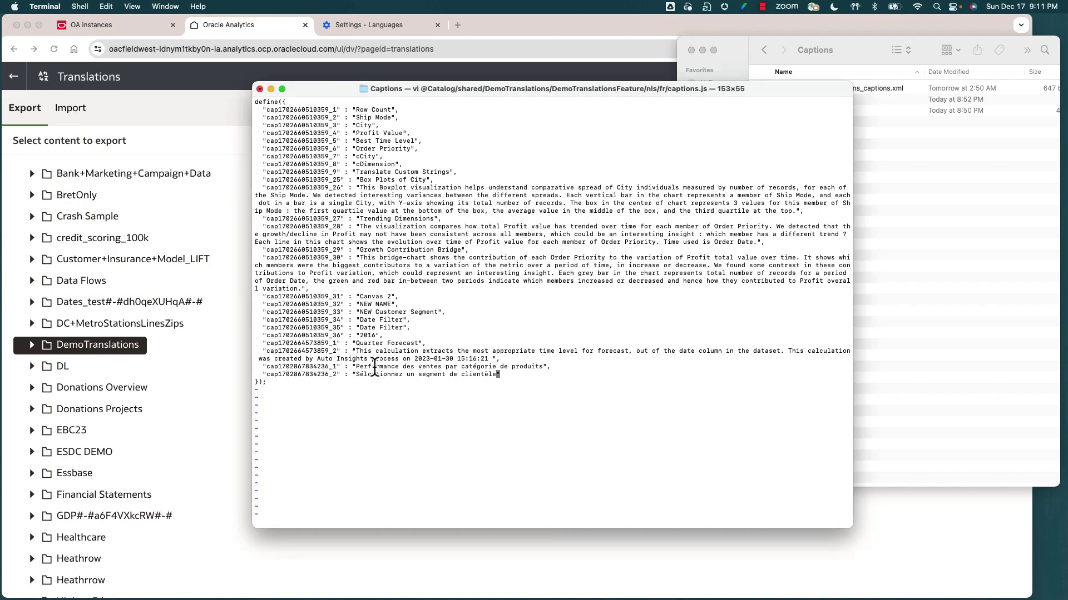
text(:wq!)
key(Return)
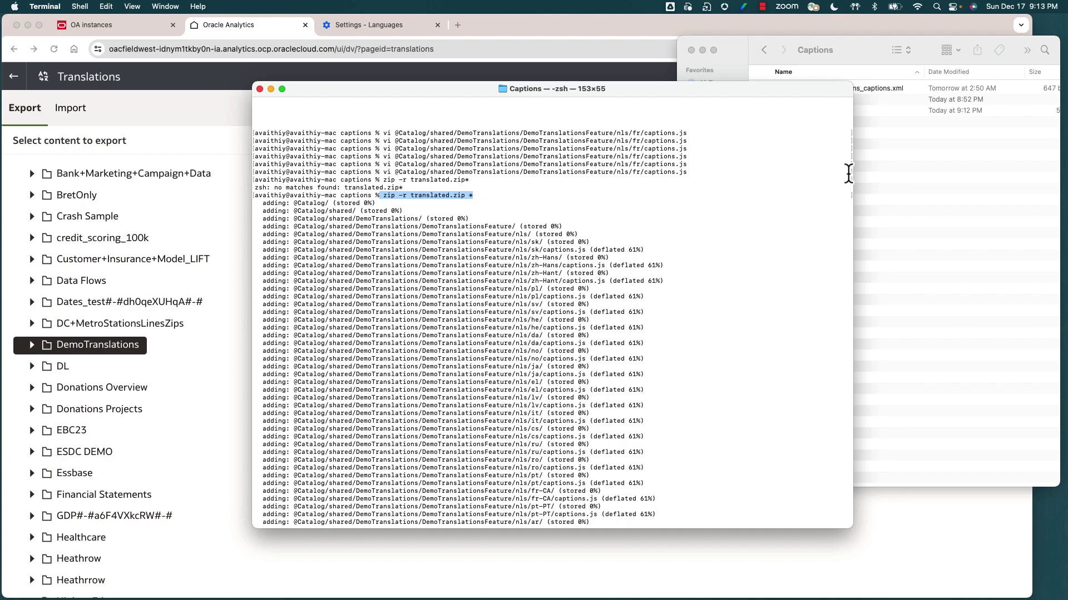
click(913, 185)
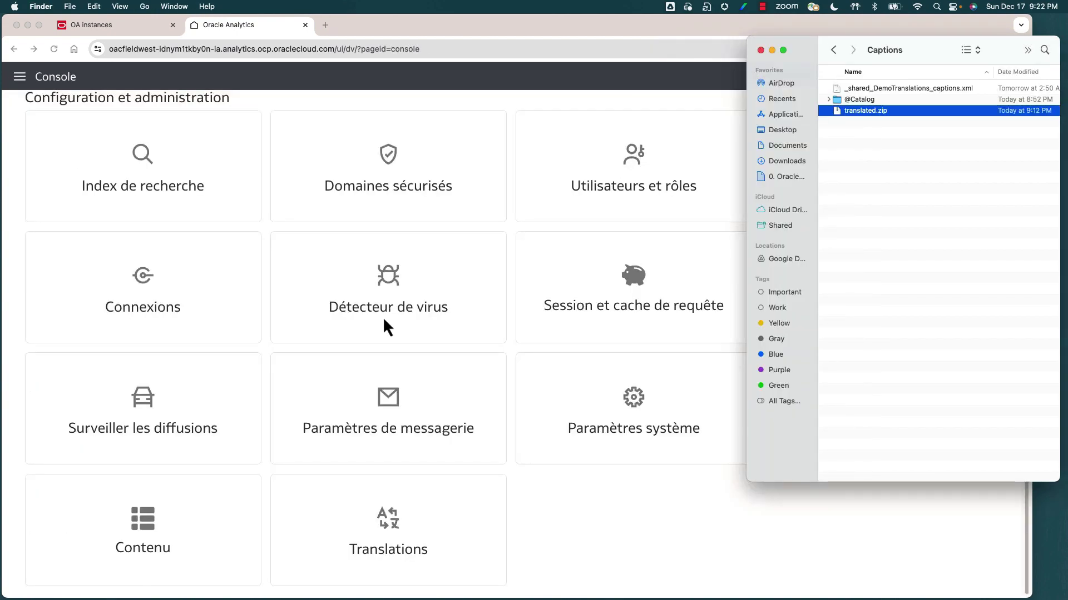
Drop translated.zip onto the Translations Import tab and import it.
click(385, 519)
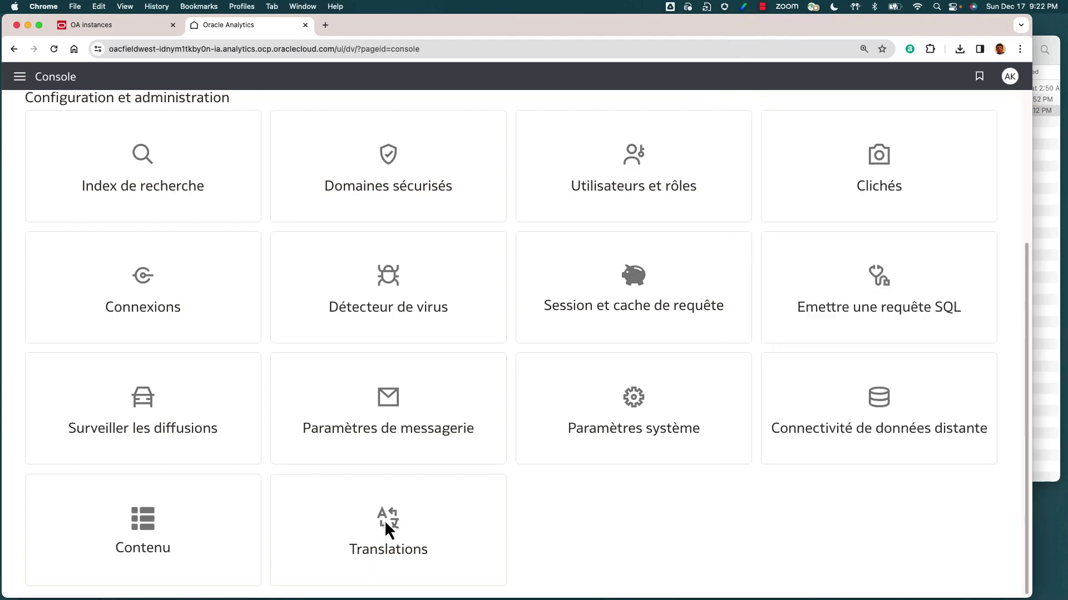
click(76, 111)
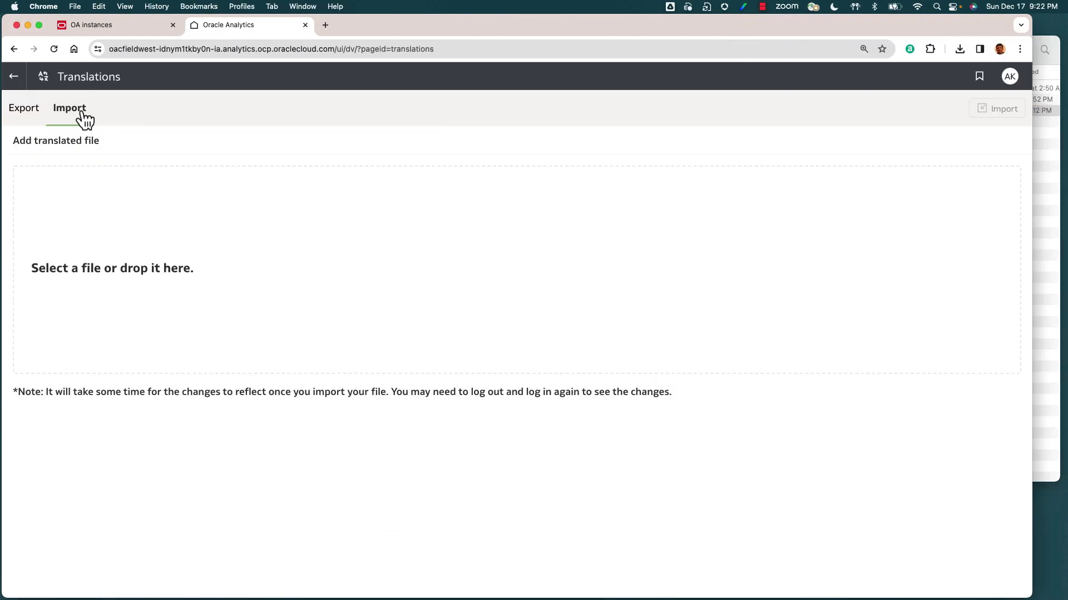
click(1045, 145)
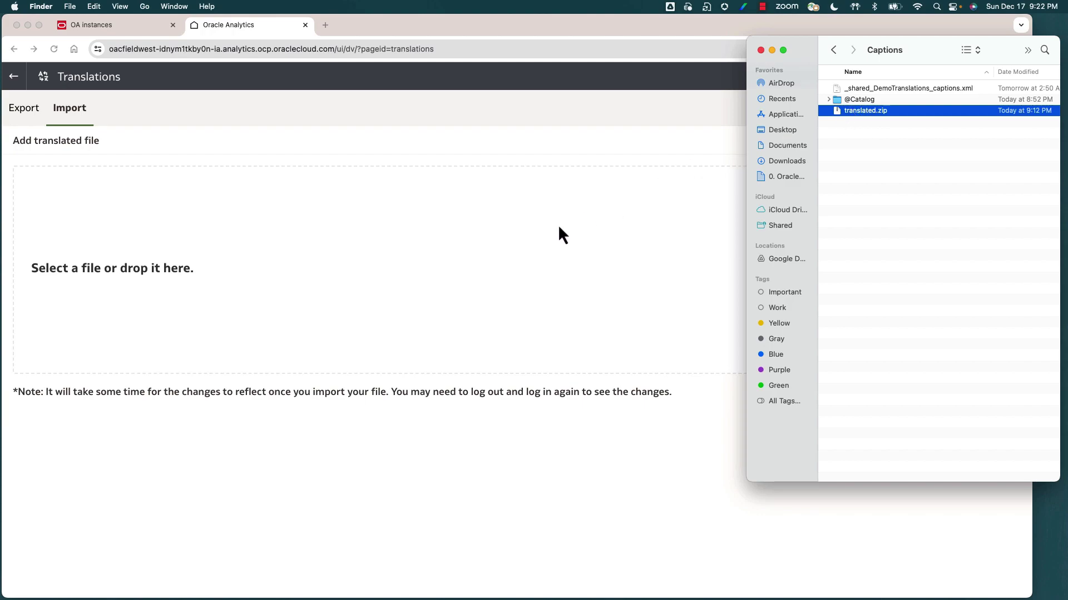
drag(853, 112, 499, 218)
click(993, 109)
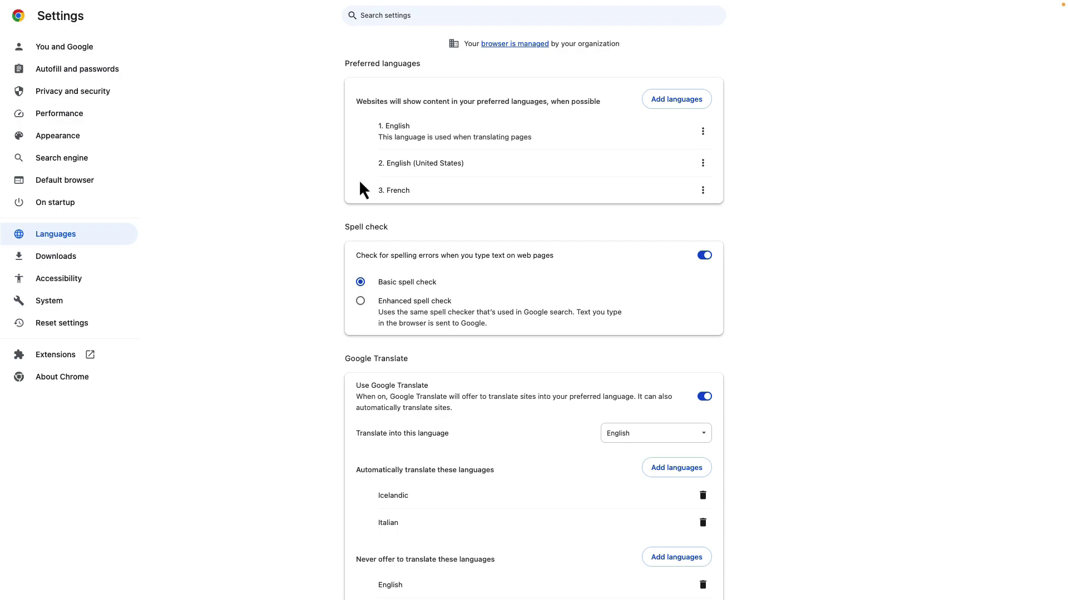
Move French to the top of Chrome's preferred languages list.
drag(386, 190, 410, 195)
click(368, 61)
click(705, 192)
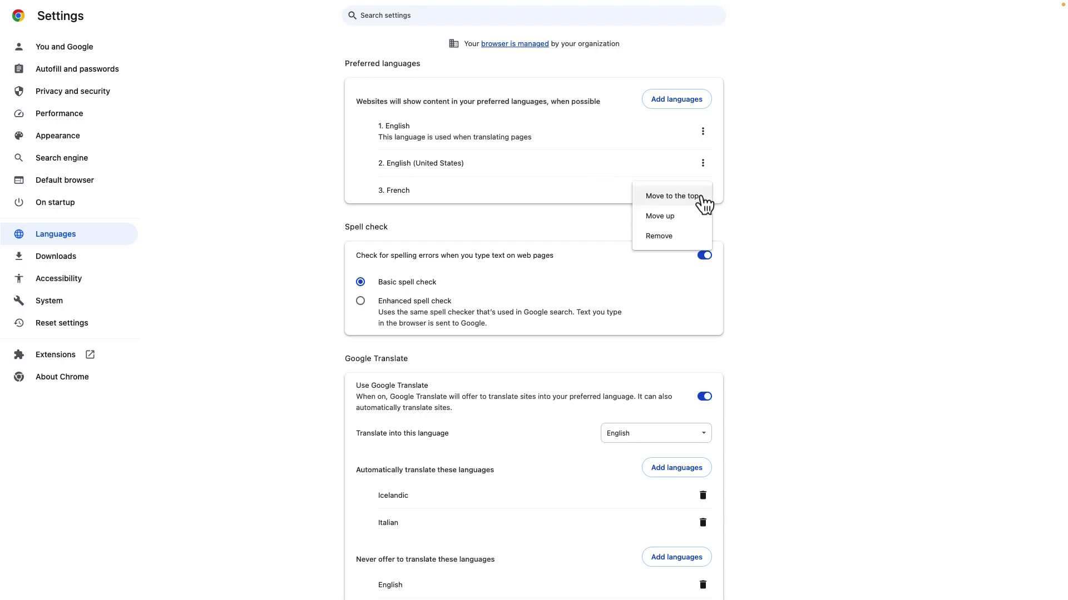
click(706, 195)
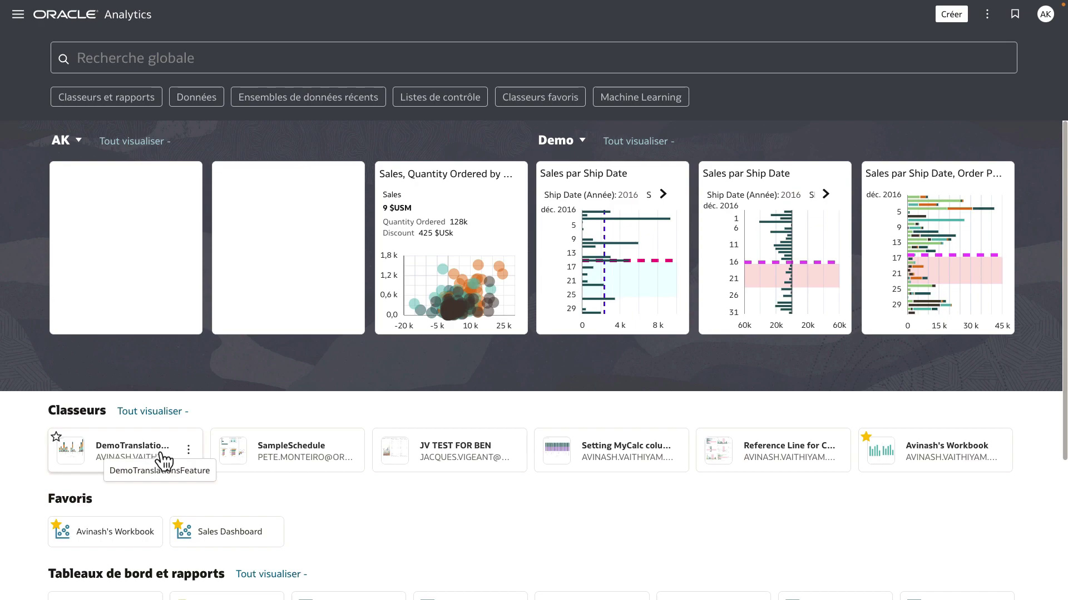
Open the DemoTranslationsFeature workbook from the Classeurs list.
click(158, 443)
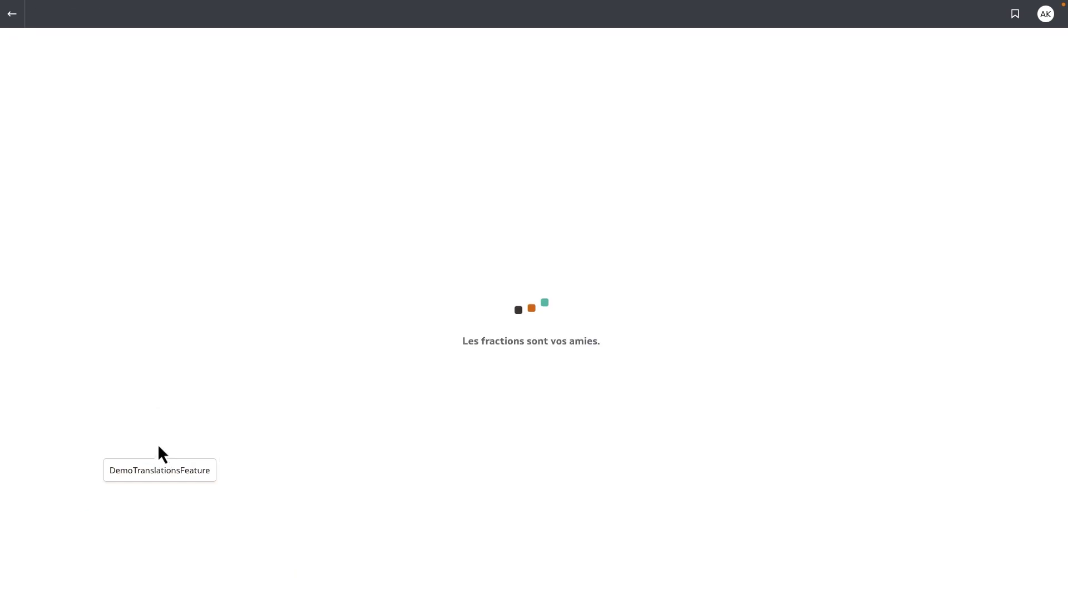